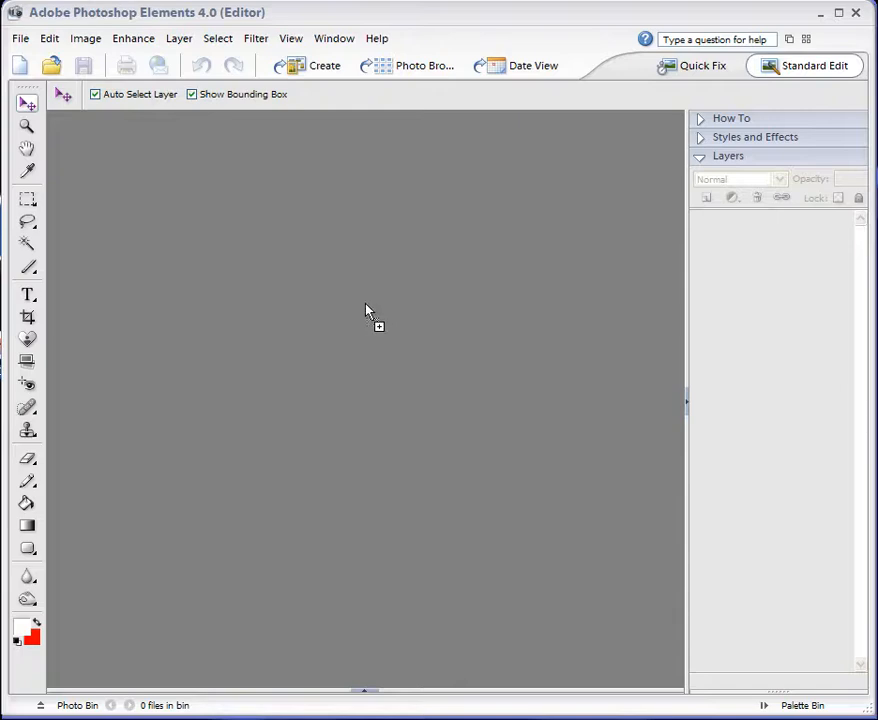
Open DSC05100.JPG in the editor and rotate the whole image 90° left.
drag(366, 378, 365, 378)
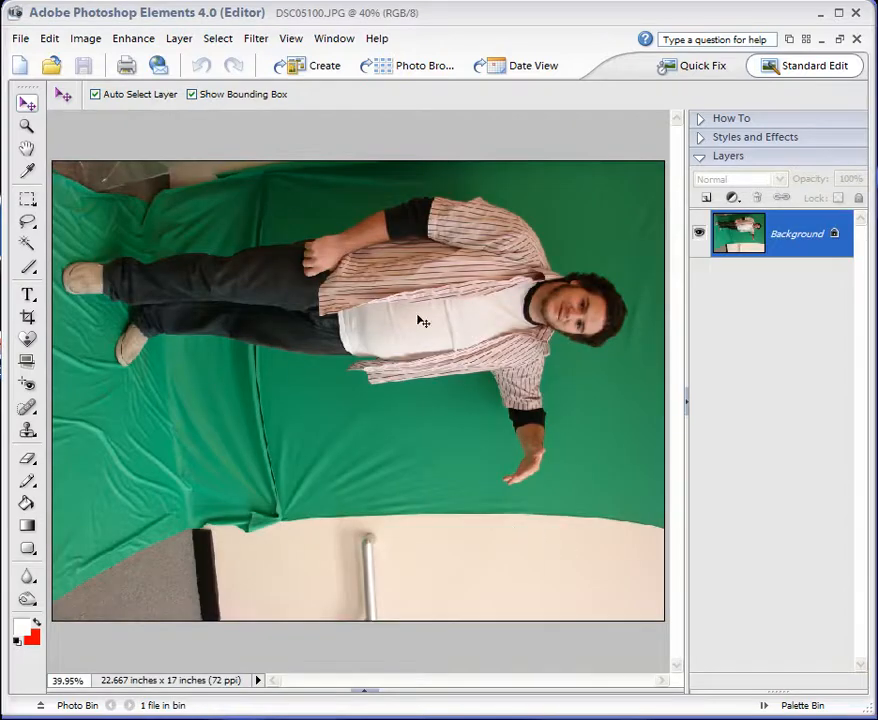
click(90, 40)
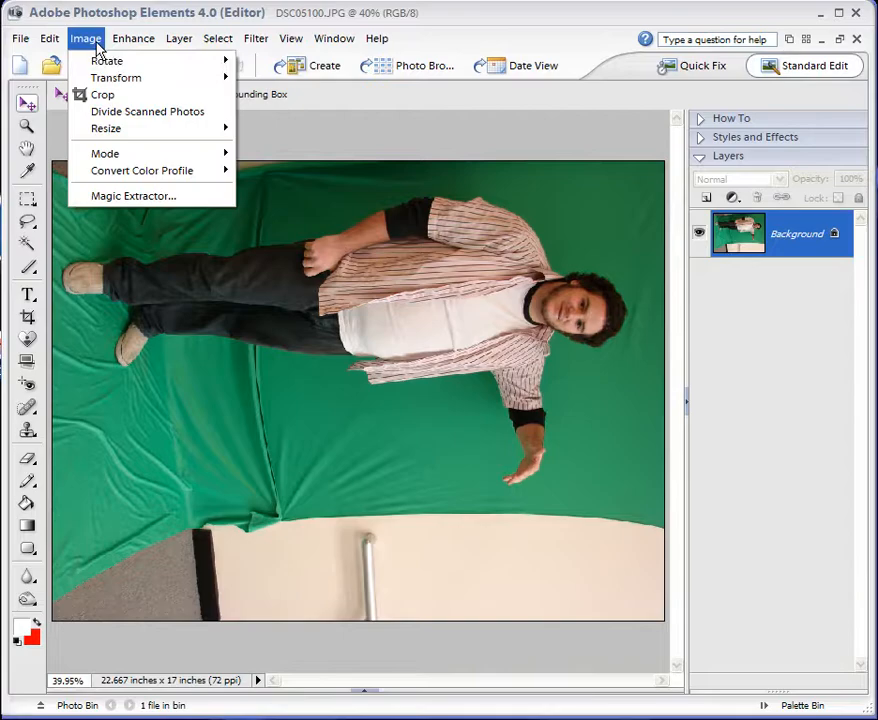
mouse_move(112, 78)
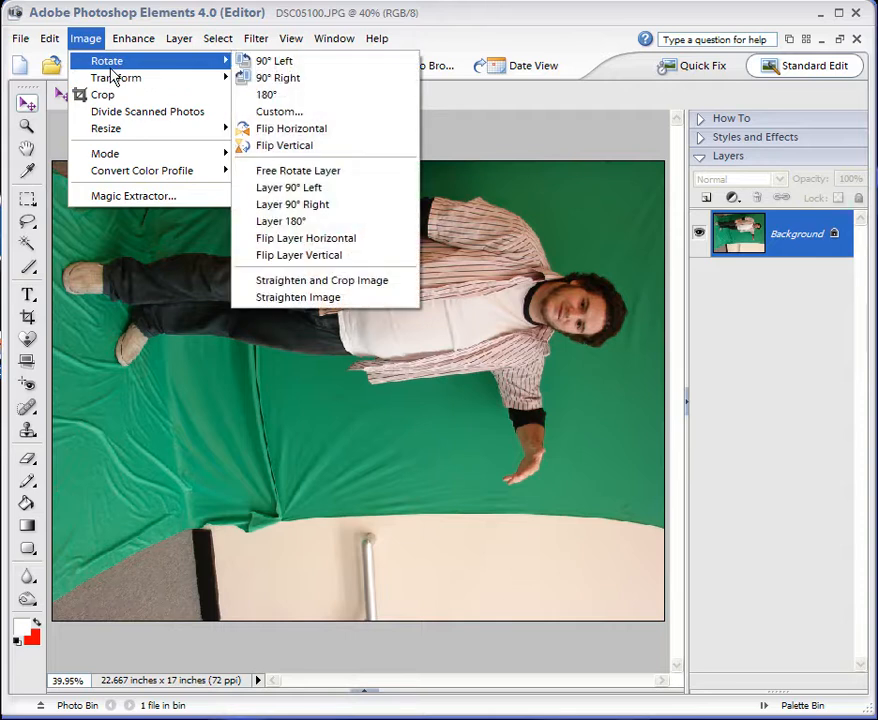
click(243, 62)
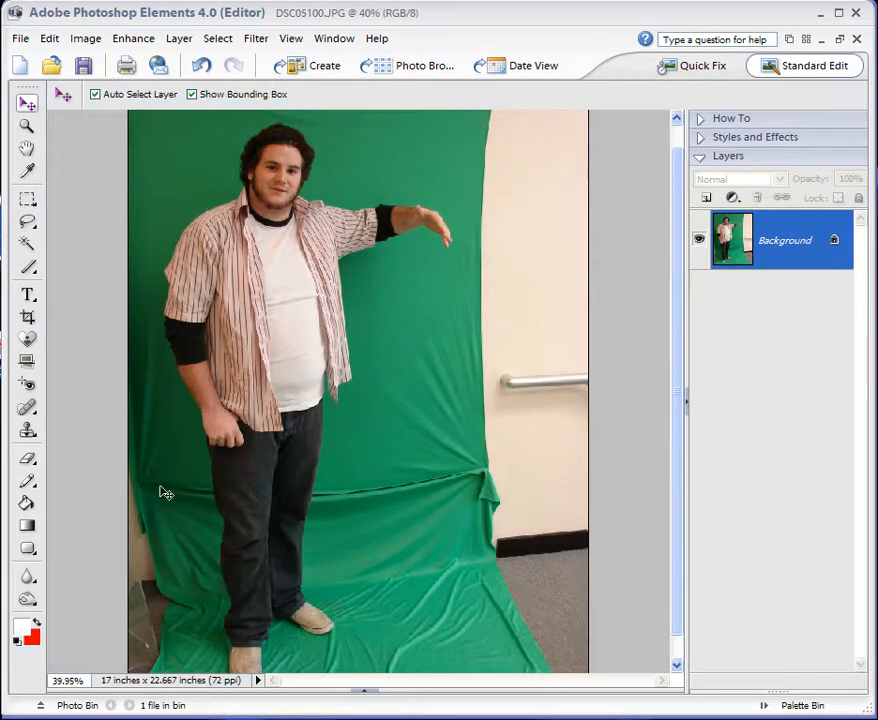
Crop the photo tightly around the man from head to shoes, cutting off the wall and handrail beside the green backdrop.
drag(680, 352, 679, 298)
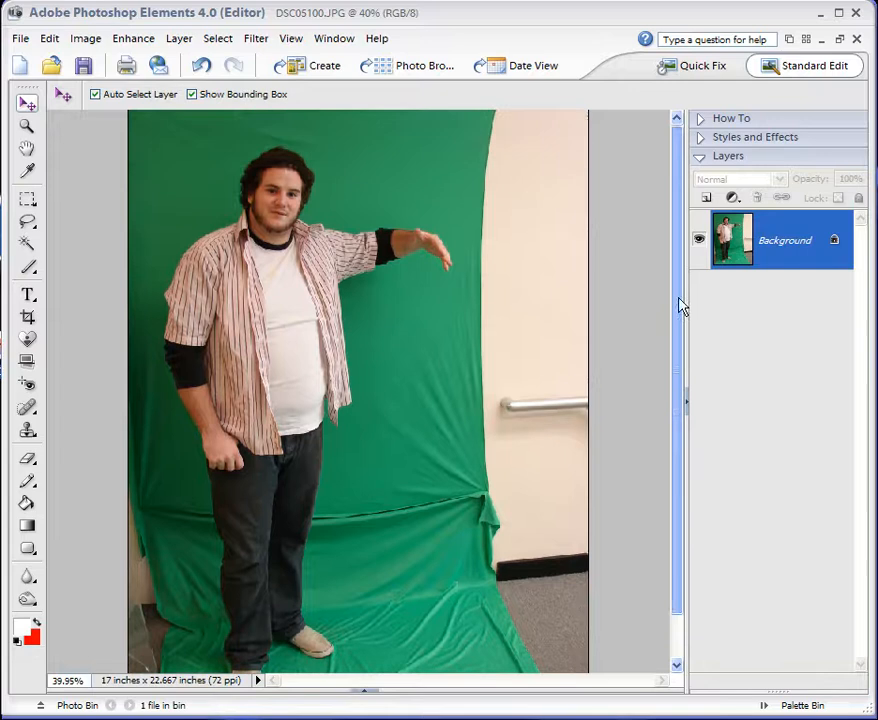
click(28, 318)
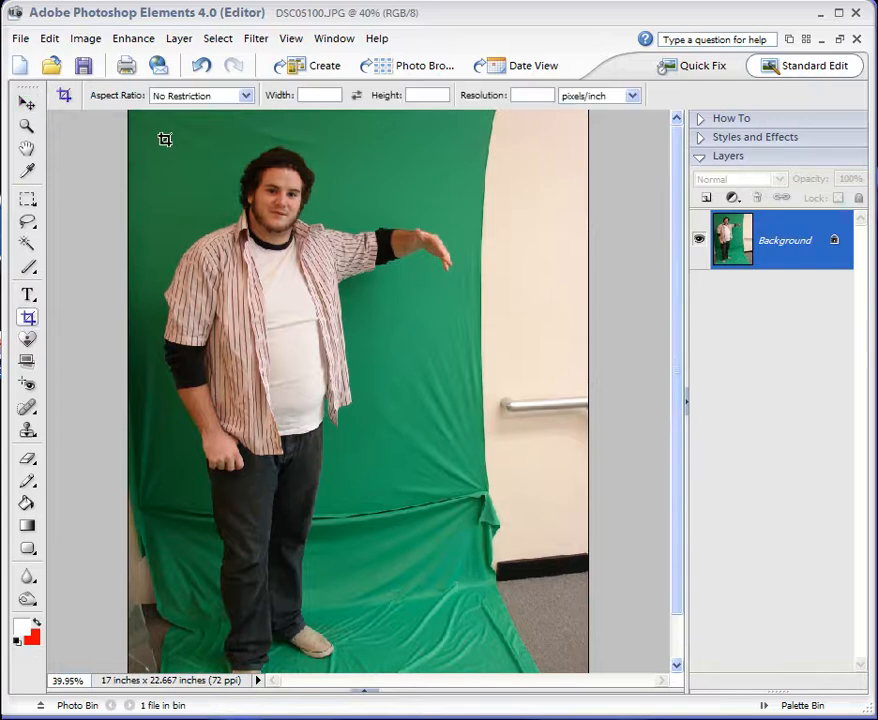
mouse_move(154, 137)
mouse_down()
mouse_move(449, 268)
mouse_move(474, 682)
mouse_move(476, 664)
mouse_move(463, 665)
mouse_up()
drag(153, 380, 161, 380)
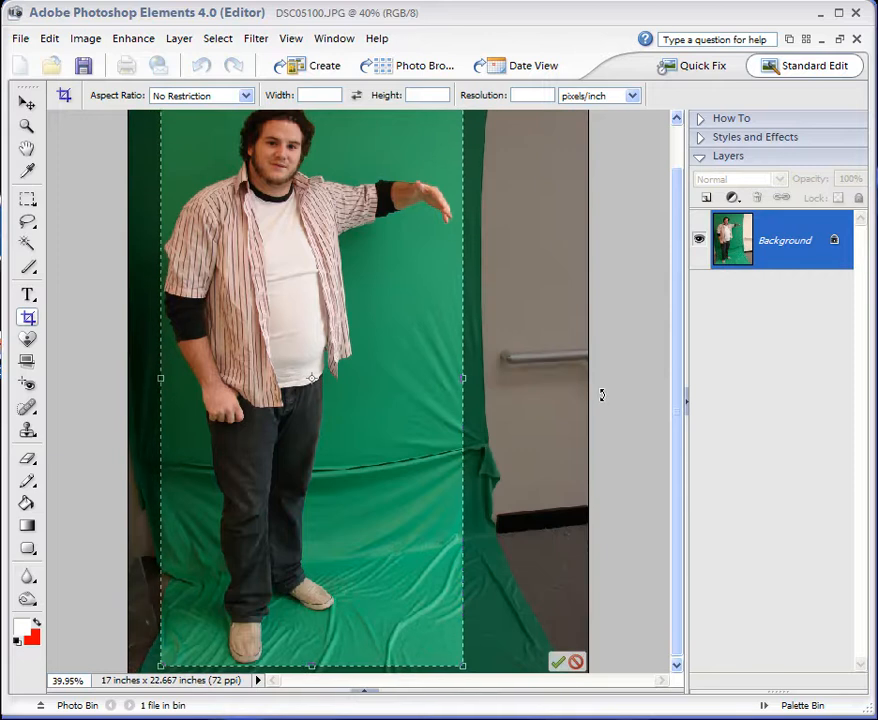
drag(677, 396, 677, 365)
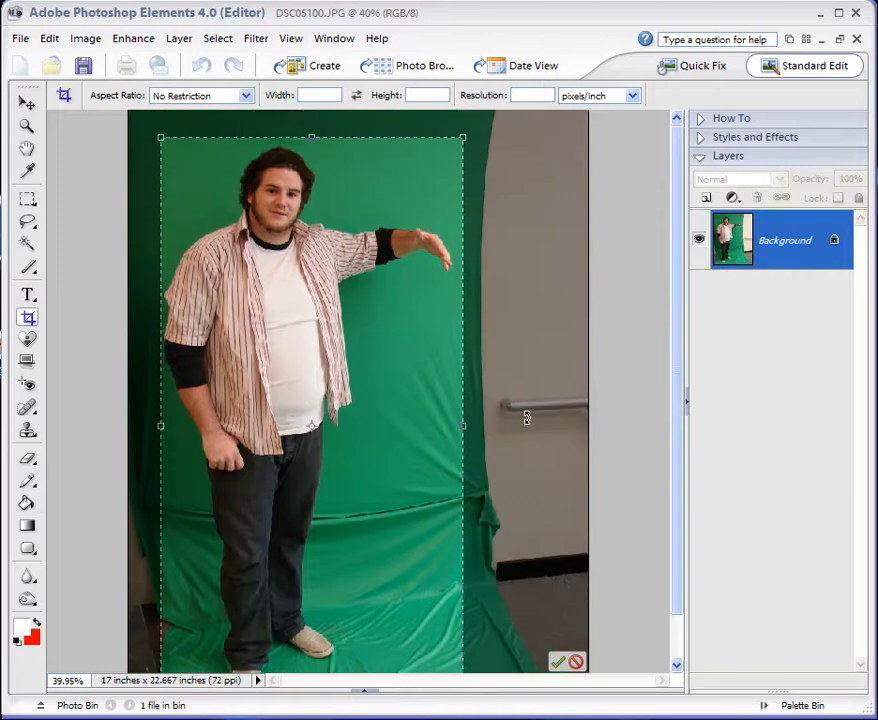
key(Return)
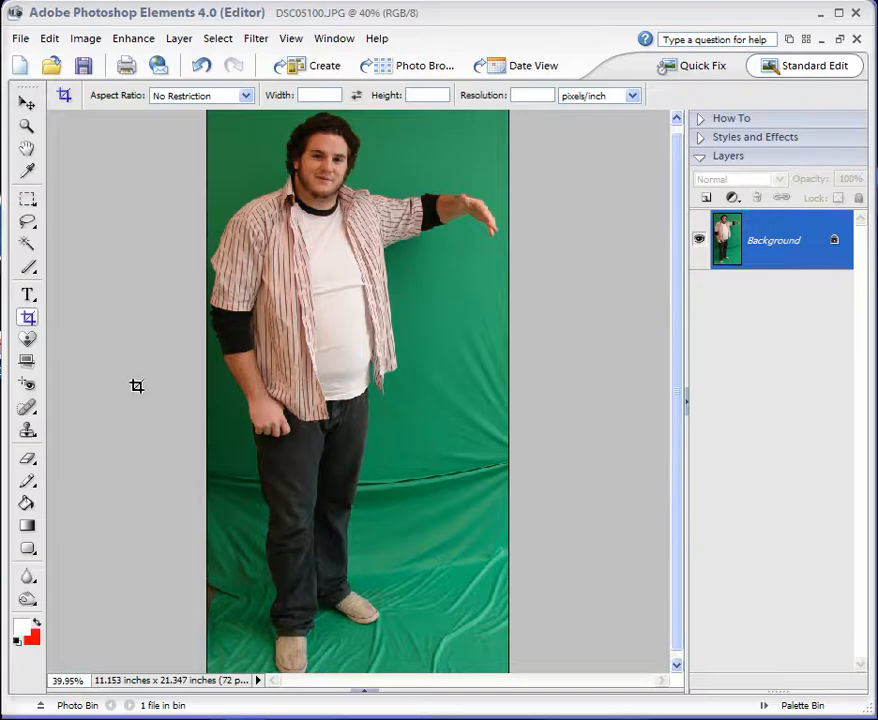
Convert the locked Background into a regular layer named Layer 0, with Normal mode and 100% opacity.
click(27, 103)
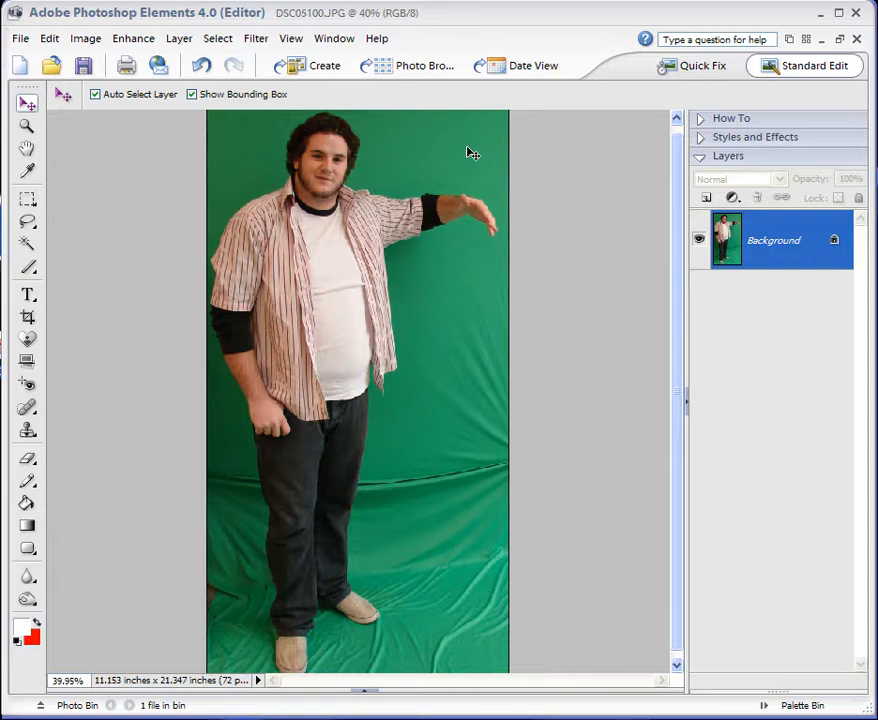
double_click(783, 250)
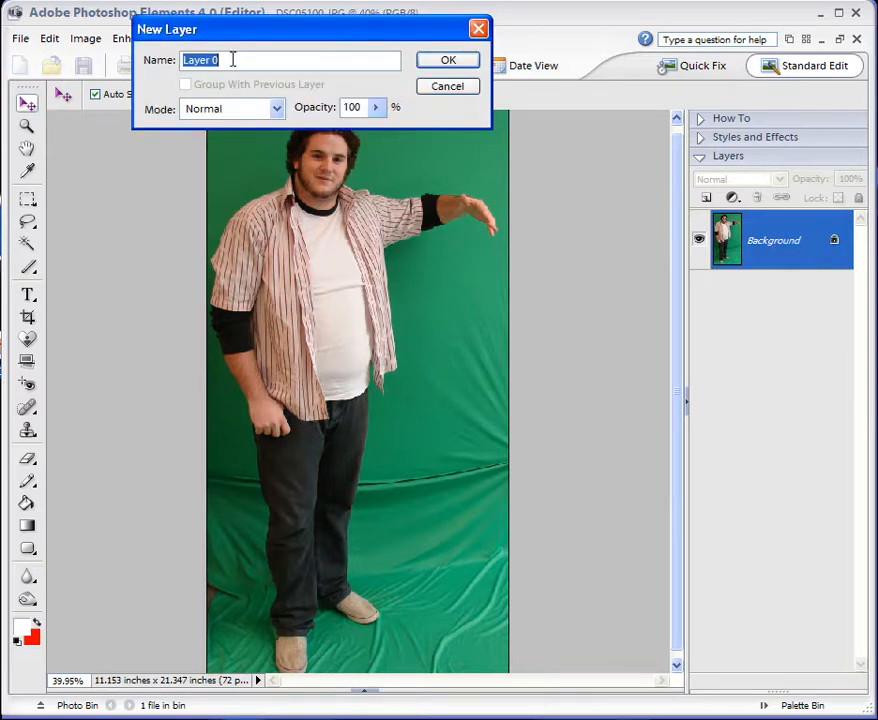
click(448, 61)
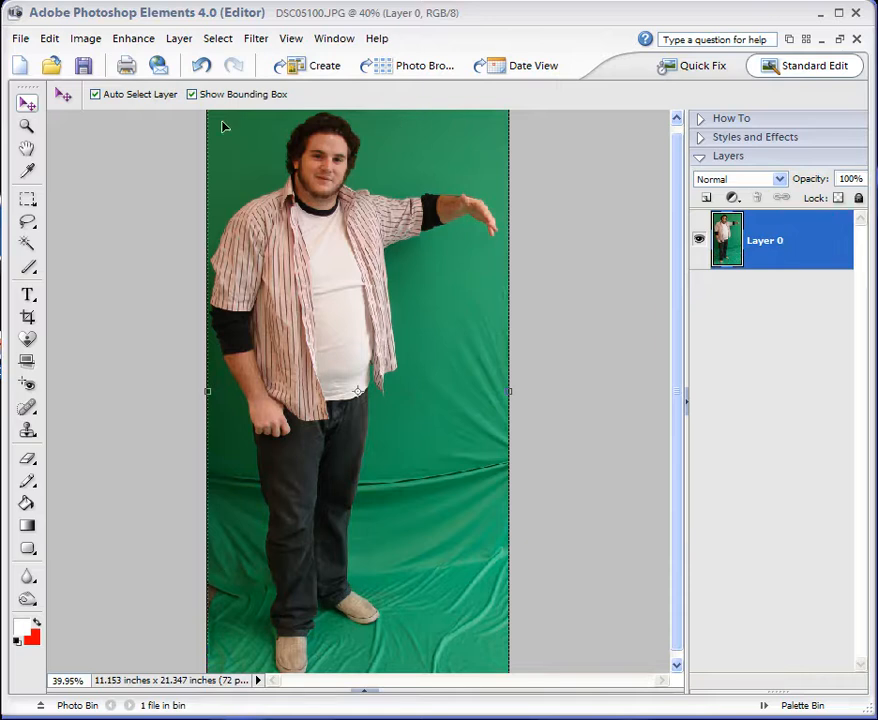
Try to select the green backdrop with the Magic Wand at a tolerance of 5.
click(29, 245)
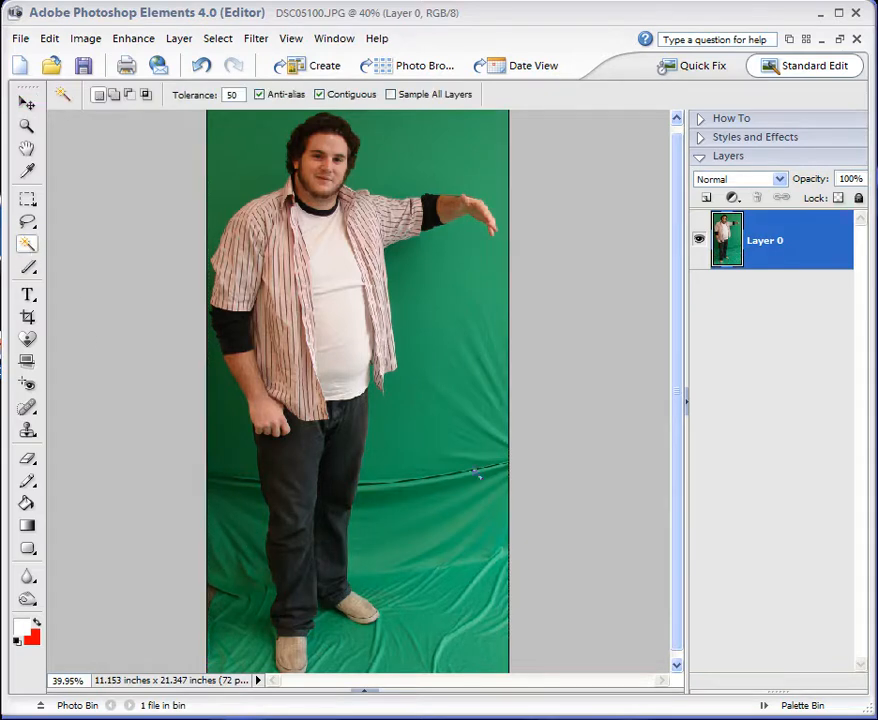
double_click(231, 94)
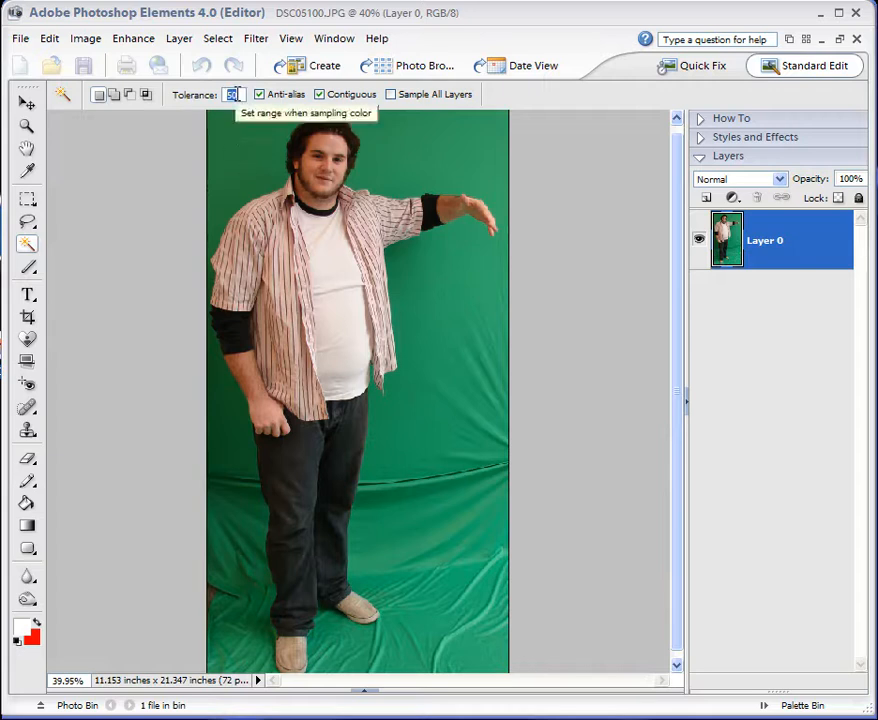
text(5)
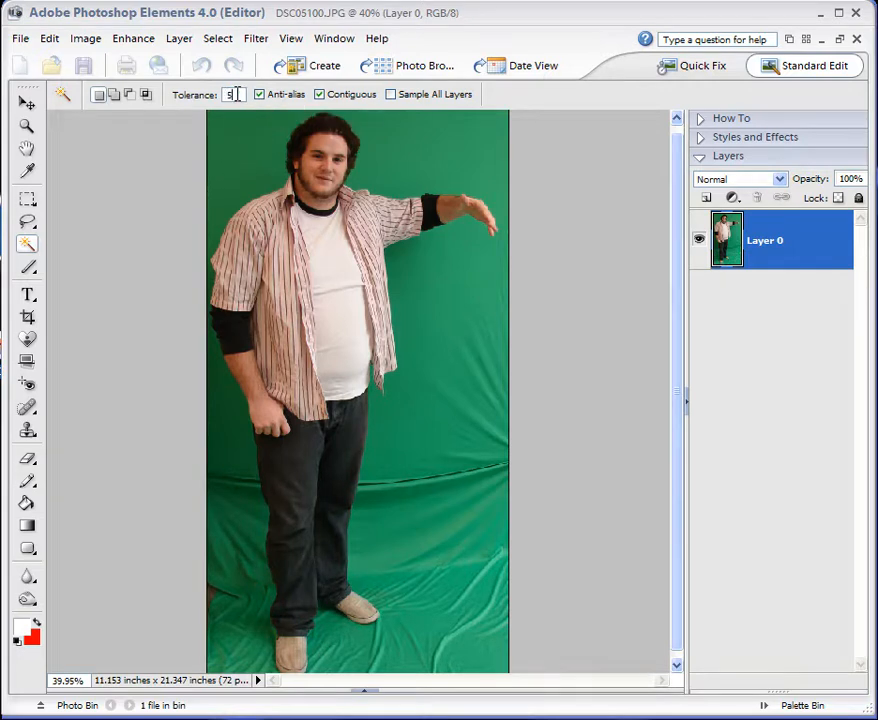
click(436, 149)
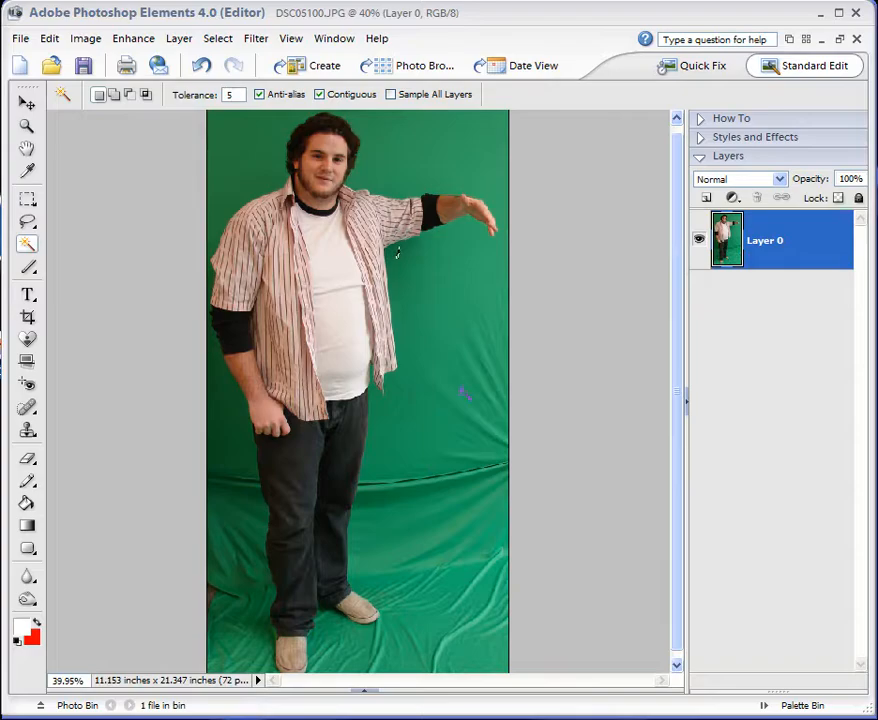
Set the Magic Wand tolerance to 50, then select and delete the green backdrop around the man's head and outstretched arm.
click(230, 94)
text(50)
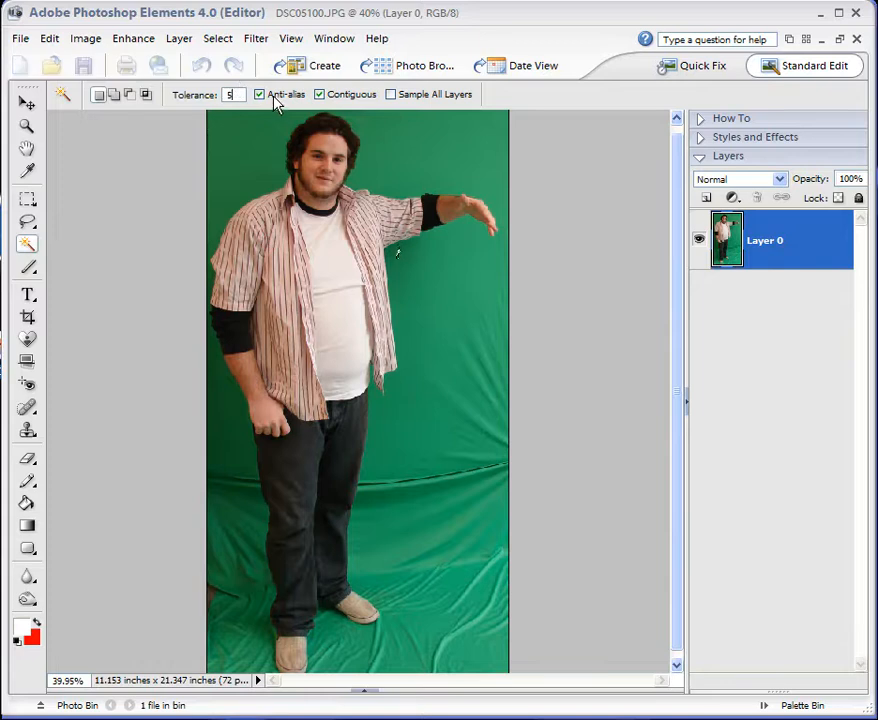
click(428, 158)
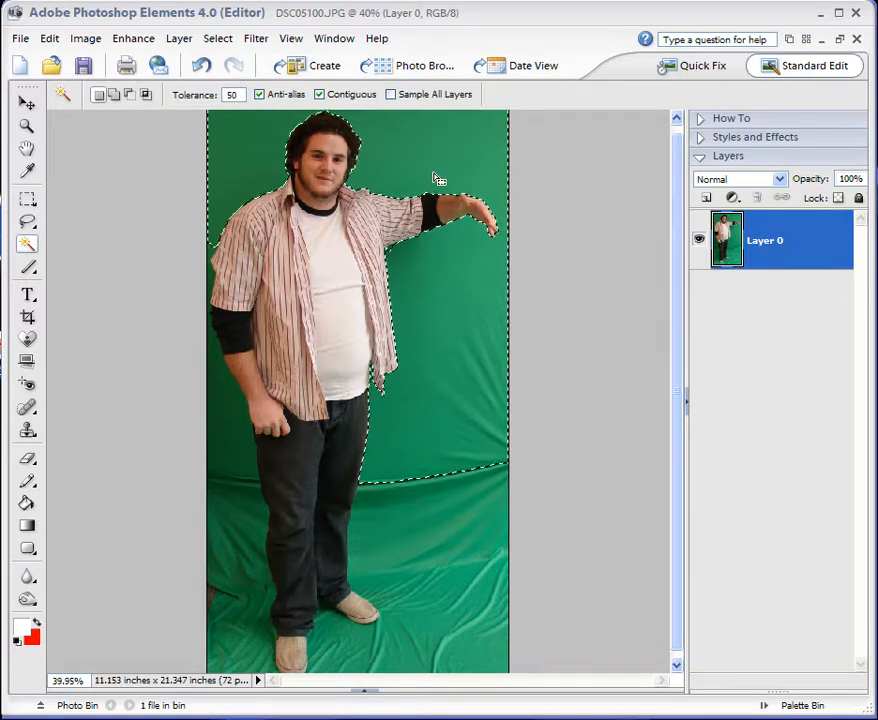
key(Delete)
Select and delete the remaining green areas beside the man's hanging arm, around his legs and along the floor.
click(231, 418)
key(Delete)
click(410, 540)
key(Delete)
click(472, 660)
key(Delete)
click(245, 655)
key(Delete)
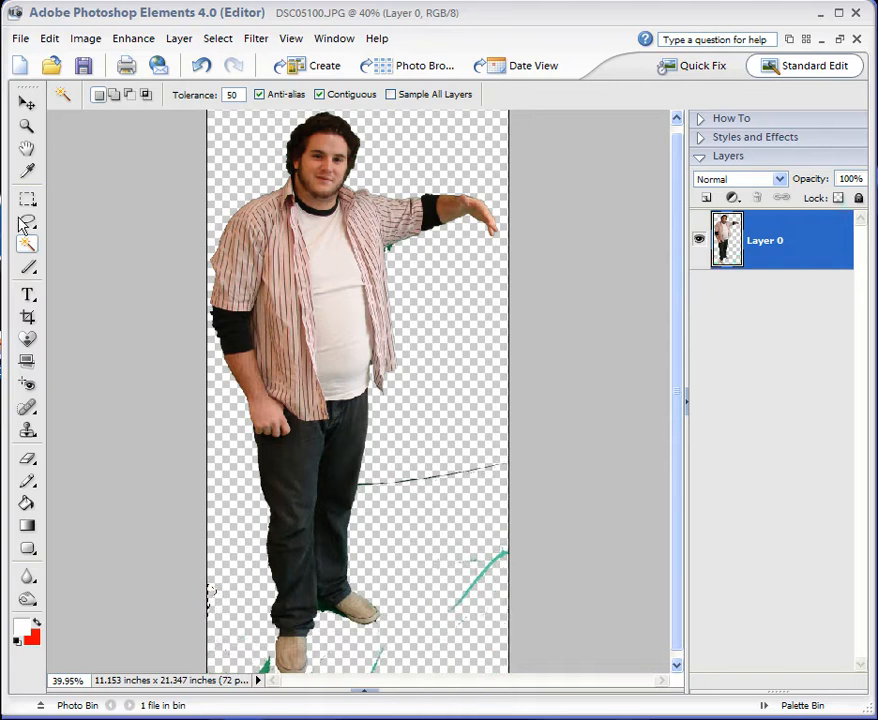
Erase the leftover fold line and green scraps around the man's legs and feet with the 26 px Eraser.
click(27, 200)
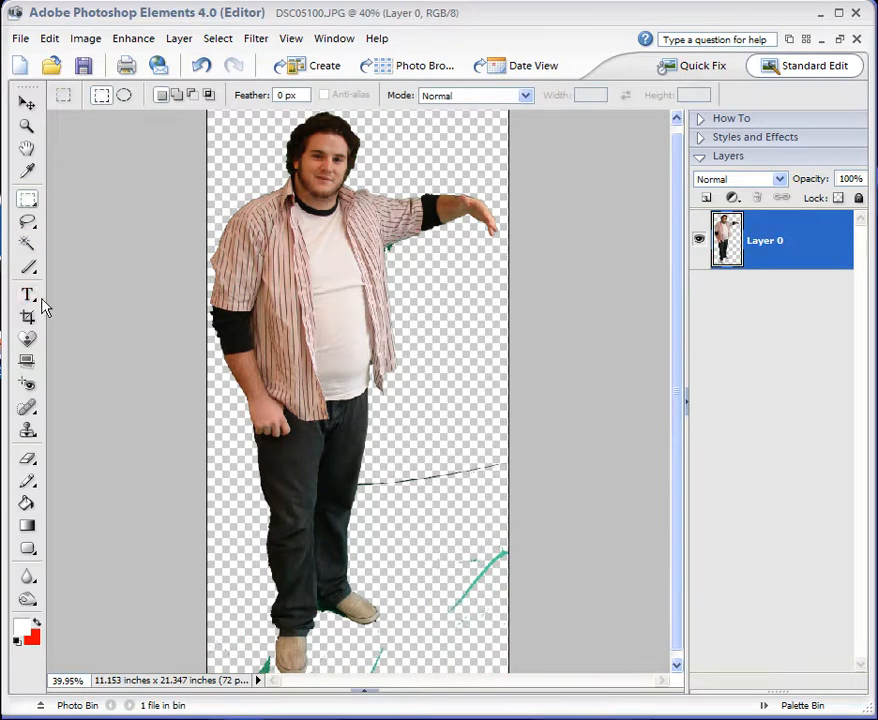
click(27, 459)
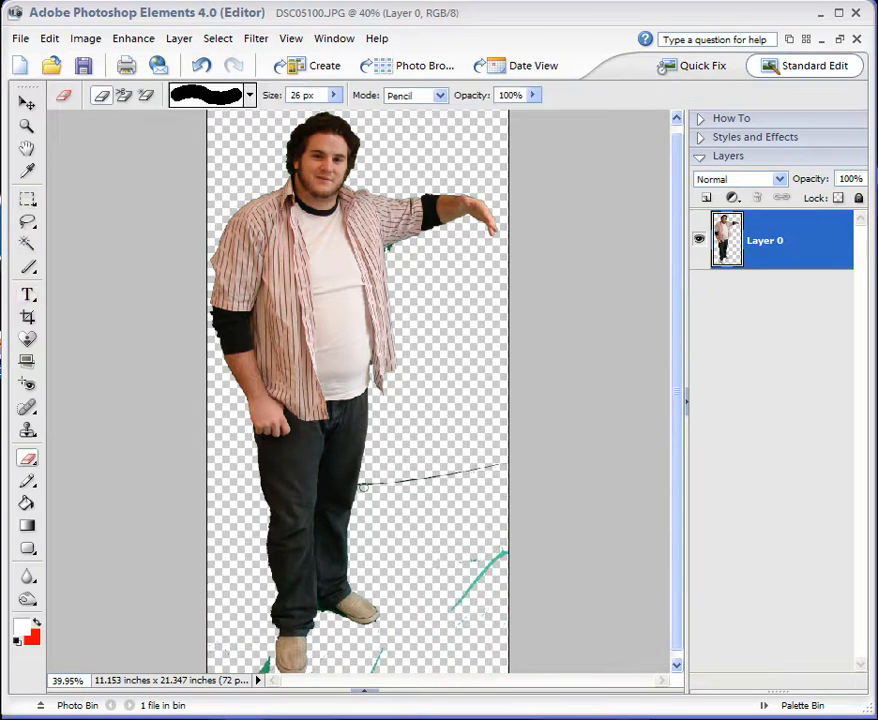
drag(361, 484, 454, 470)
scroll(519, 463, down, 3)
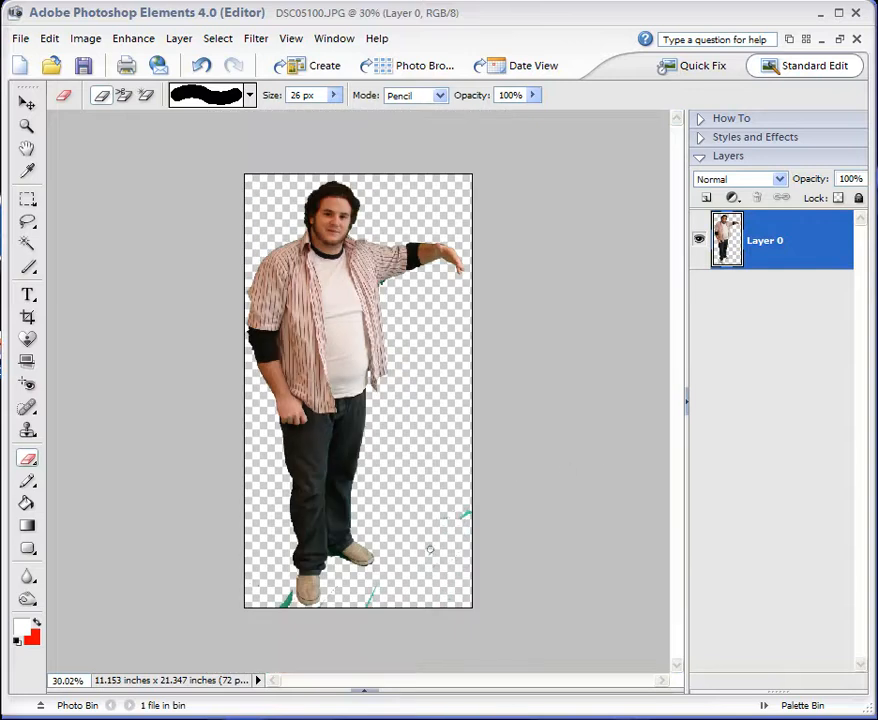
drag(381, 596, 365, 605)
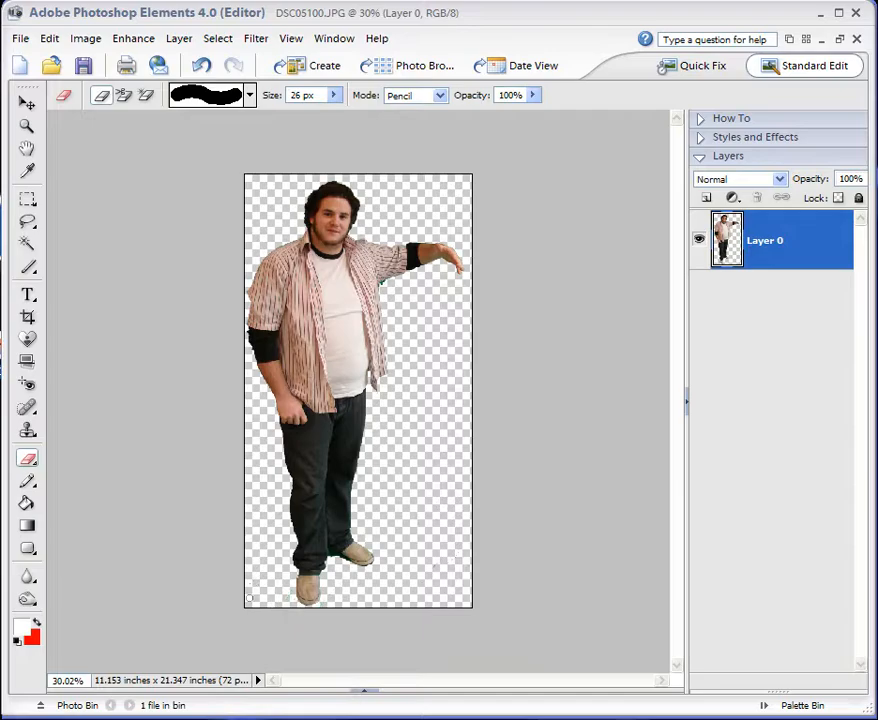
Tile the DSC05100.JPG and santanorthpole.jpg windows and copy the cut-out man into santanorthpole.jpg with the Move tool.
click(27, 103)
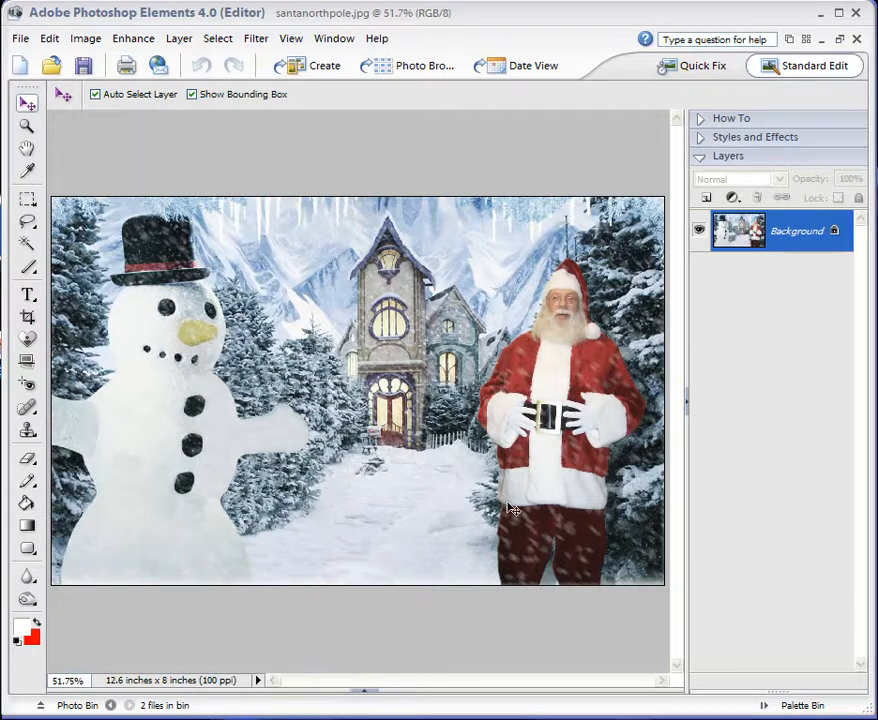
click(805, 40)
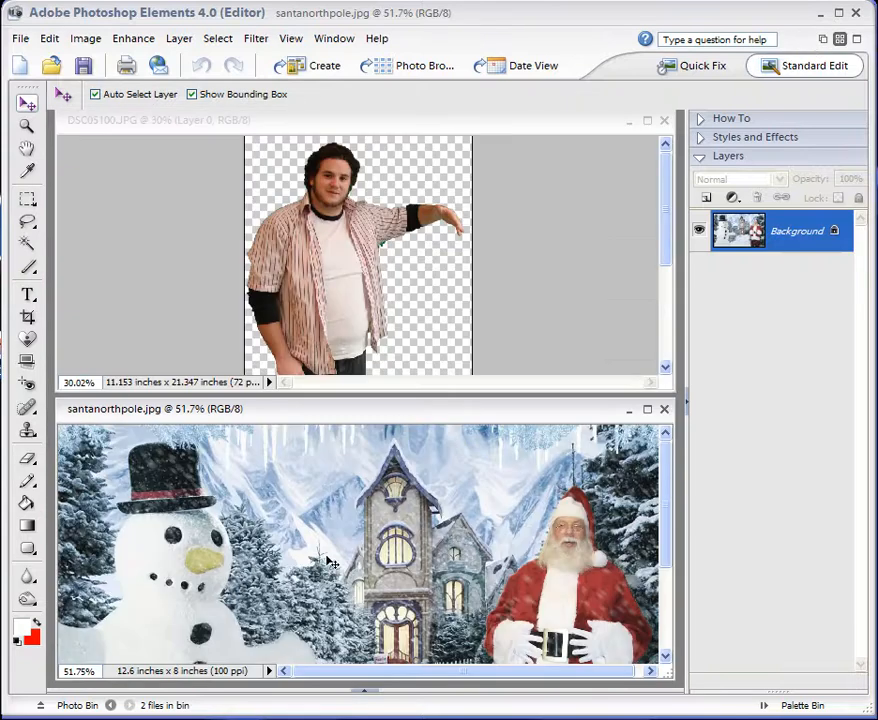
click(339, 251)
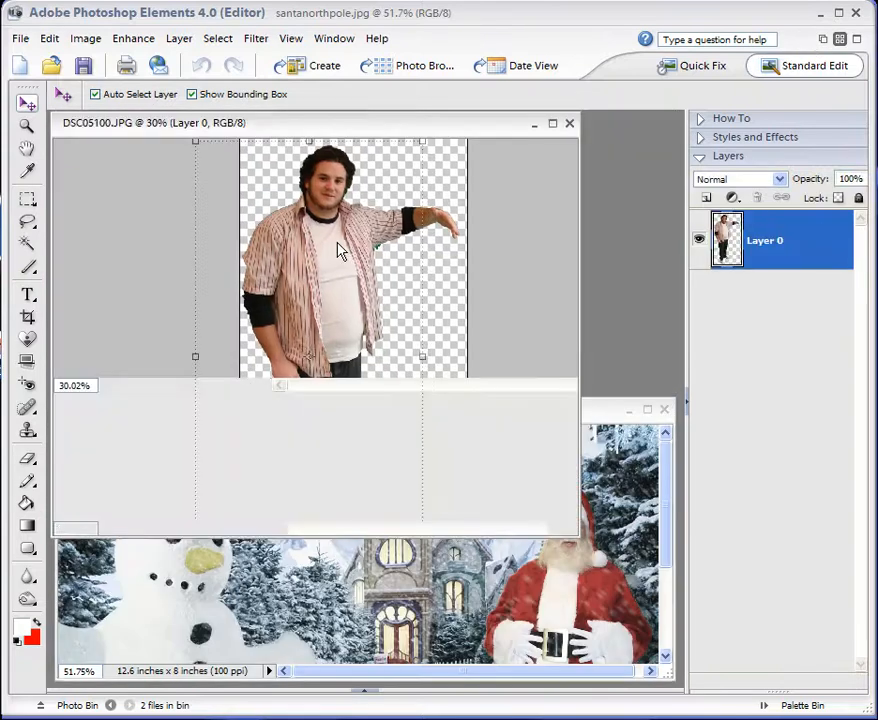
drag(281, 246, 425, 575)
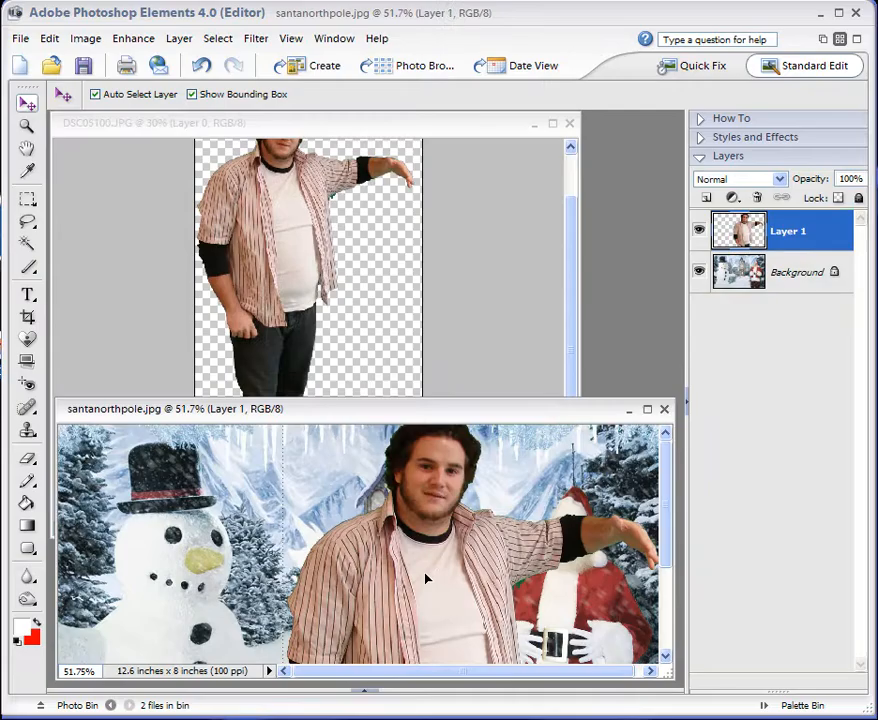
Maximize santanorthpole.jpg, scale the man's layer proportionally to 63.1% and place him beside Santa with his arm across Santa's shoulders.
click(648, 411)
drag(420, 309, 334, 343)
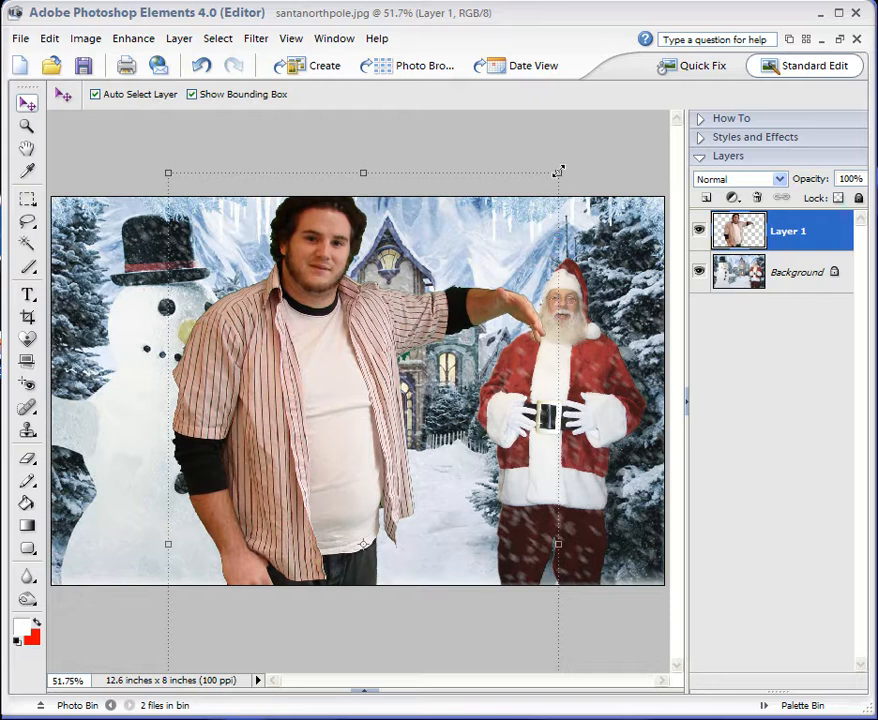
drag(558, 171, 558, 171)
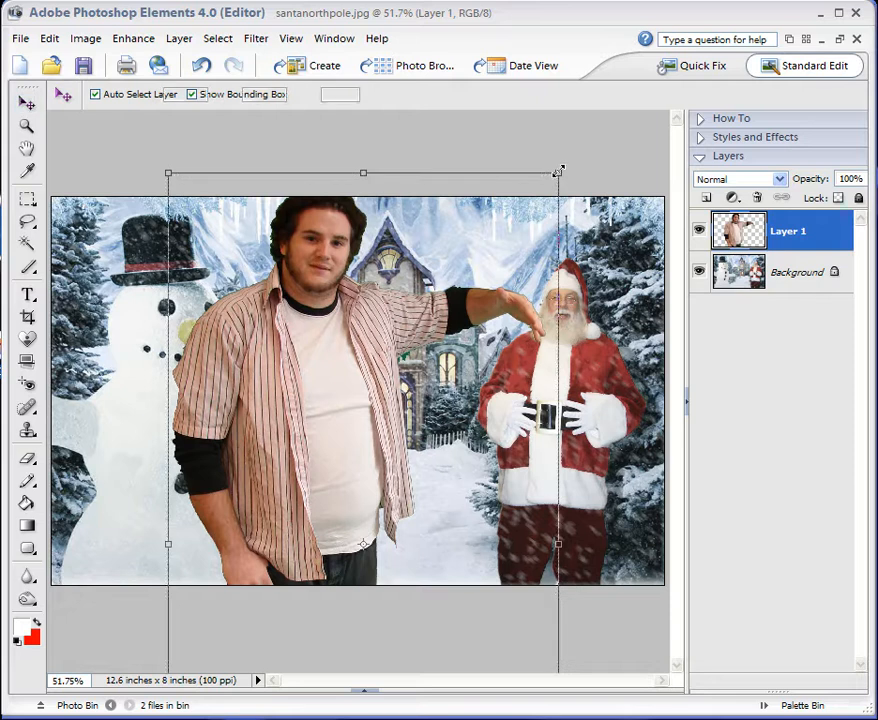
drag(558, 171, 430, 417)
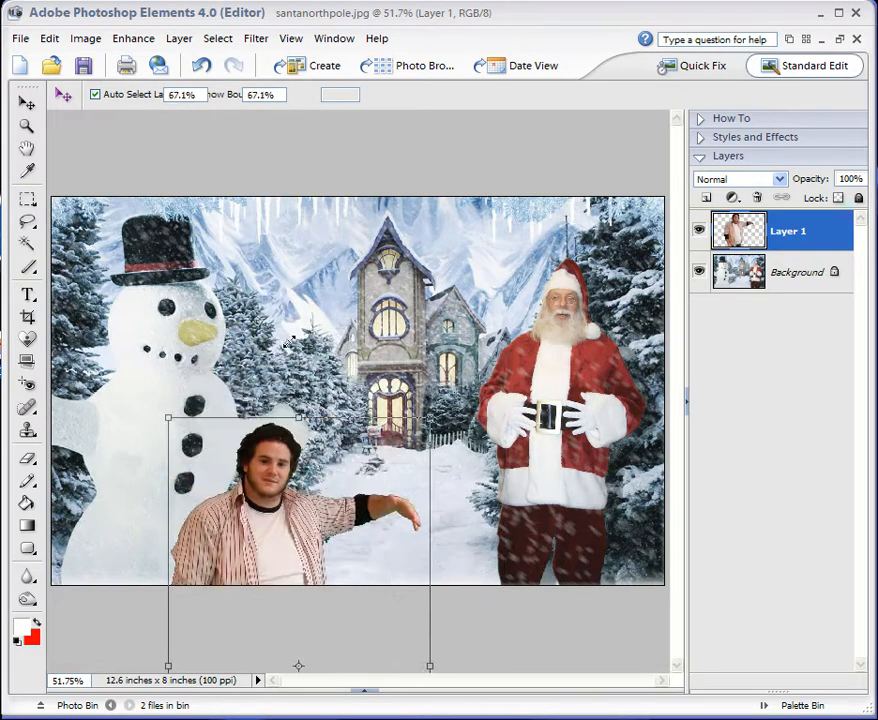
drag(280, 536, 472, 363)
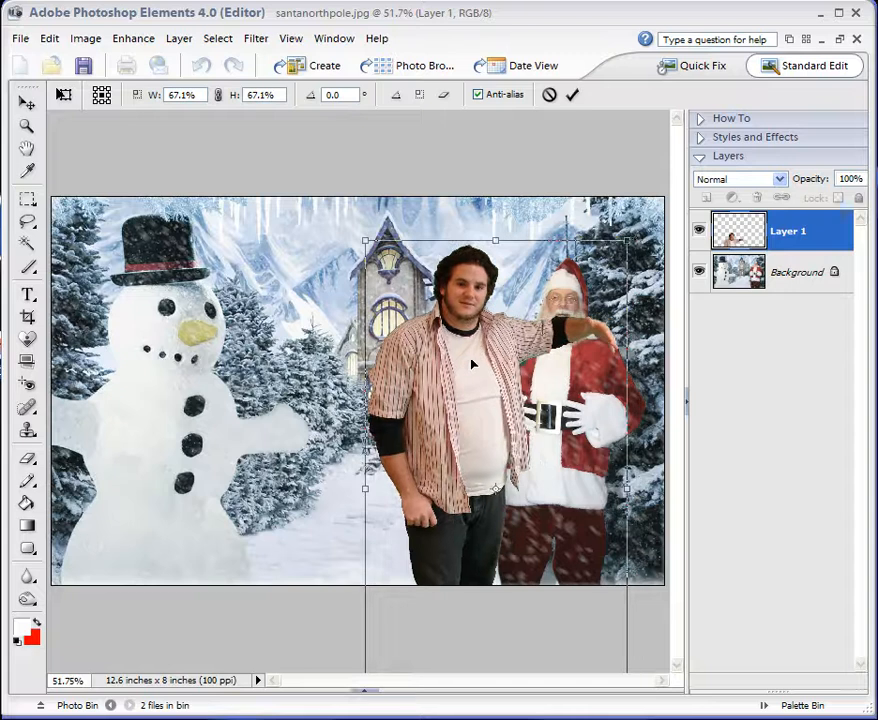
drag(629, 243, 611, 270)
drag(472, 440, 489, 424)
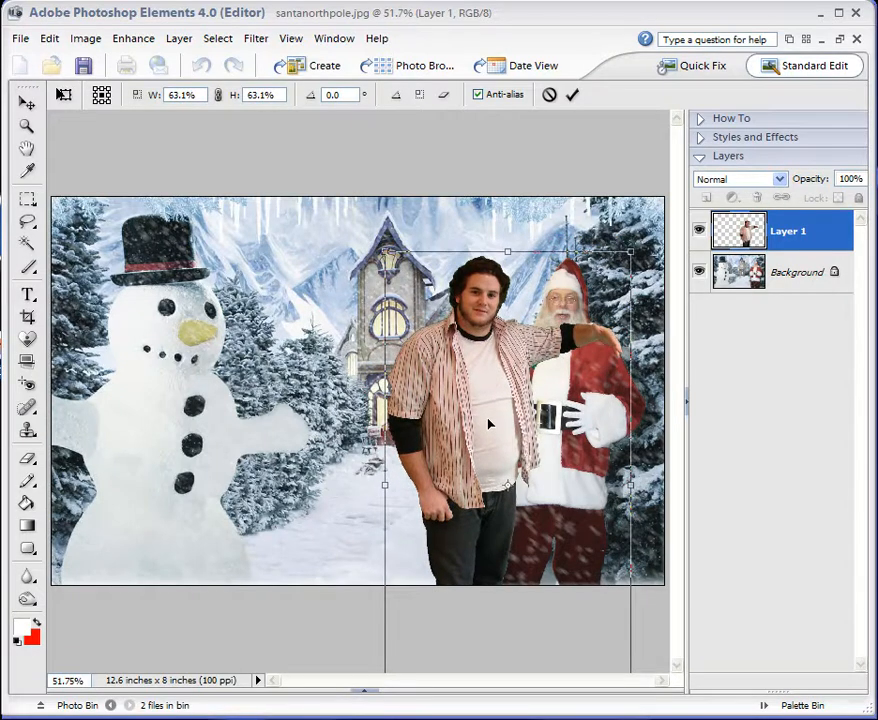
key(Return)
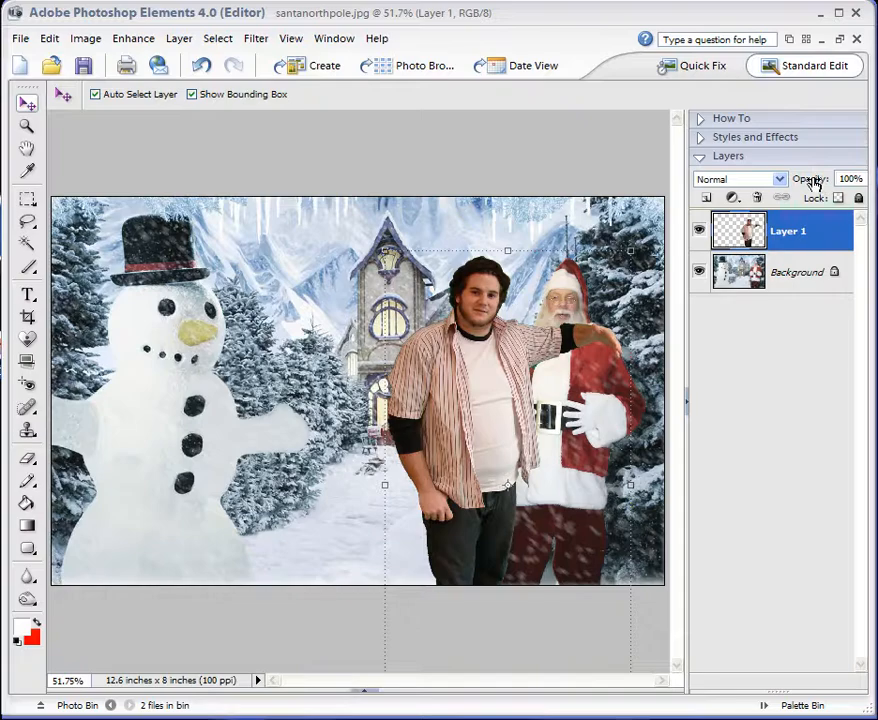
Lower the man's layer opacity to 61% and erase the parts of him that cover Santa with the 26 px Eraser.
drag(818, 181, 782, 180)
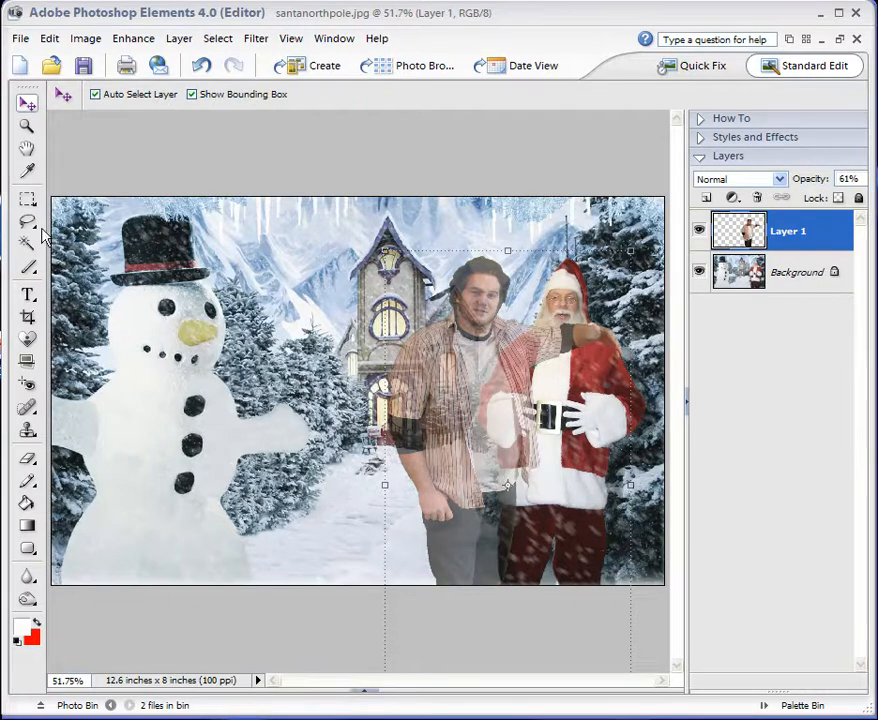
click(27, 459)
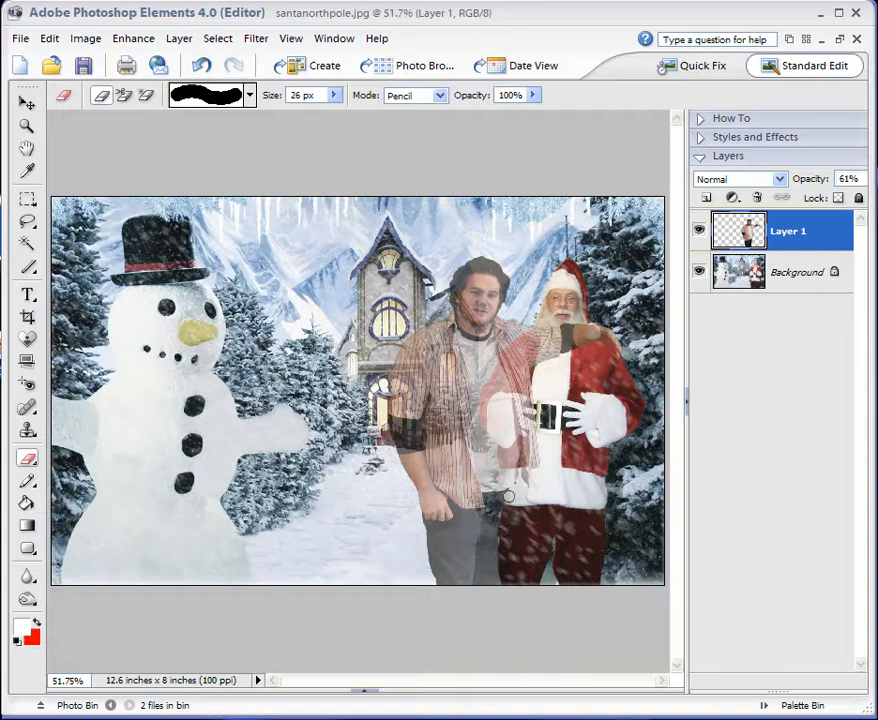
mouse_move(508, 479)
mouse_down()
mouse_move(483, 416)
mouse_move(507, 359)
mouse_move(538, 332)
mouse_move(597, 330)
mouse_move(565, 350)
mouse_move(546, 343)
mouse_move(533, 354)
mouse_move(551, 349)
mouse_move(495, 397)
mouse_move(518, 416)
mouse_move(534, 380)
mouse_move(531, 461)
mouse_move(520, 430)
mouse_up()
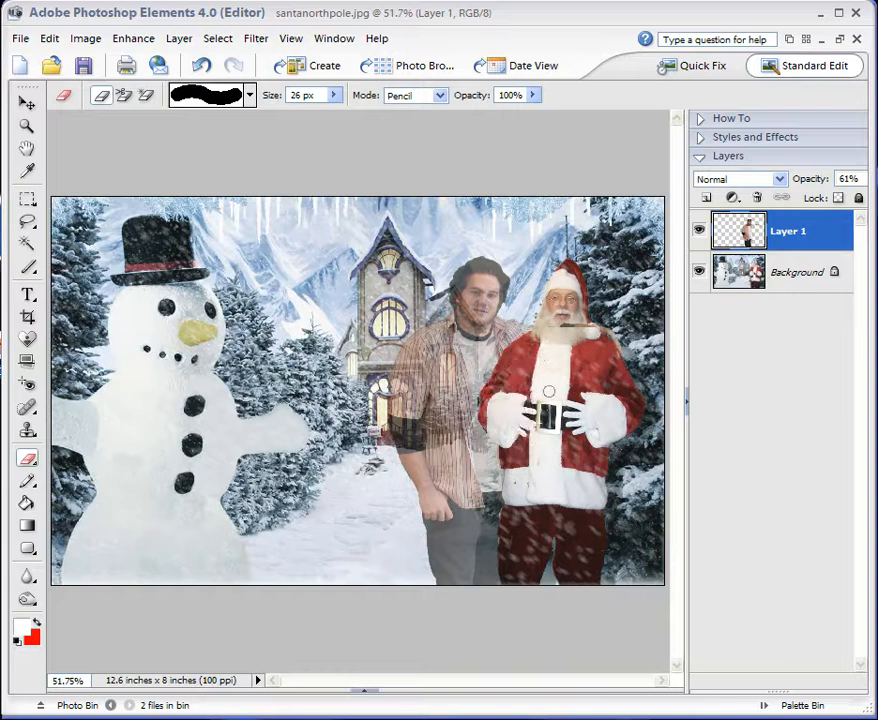
Restore the man's layer opacity to 100% and nudge him slightly closer to Santa.
drag(815, 183, 854, 183)
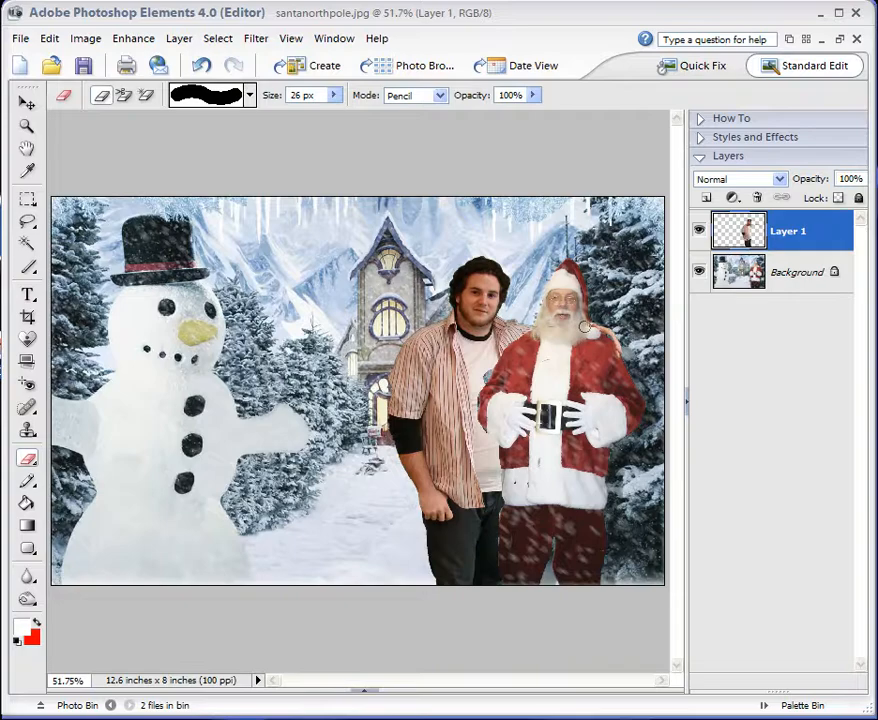
click(25, 104)
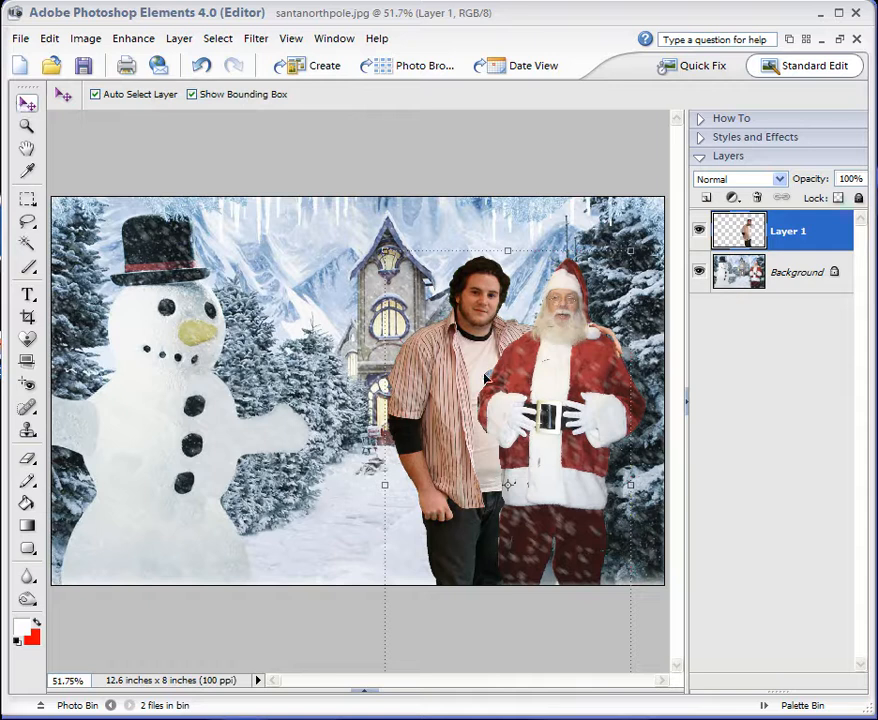
drag(475, 347, 474, 353)
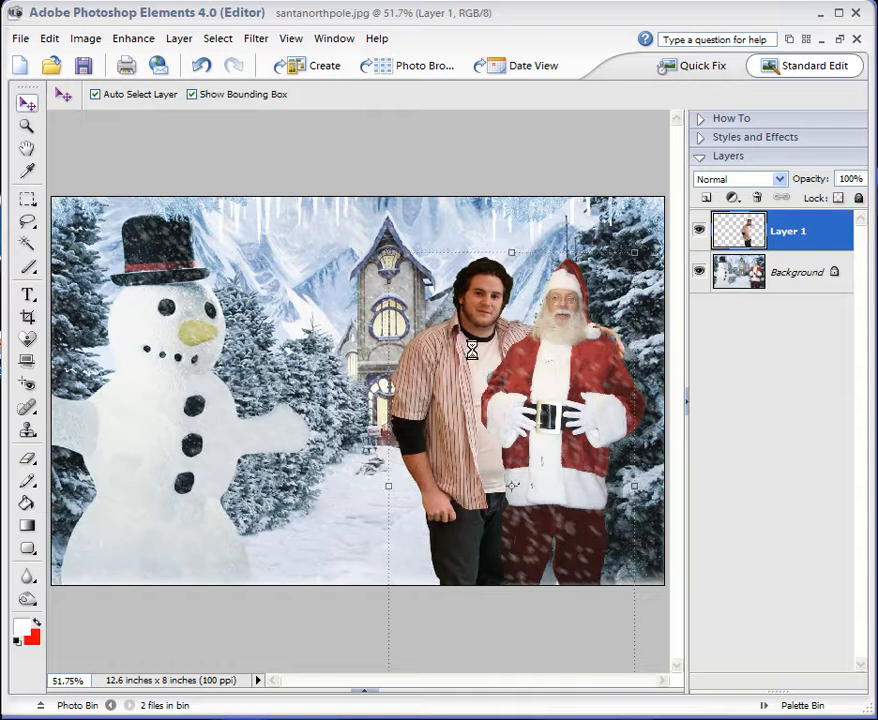